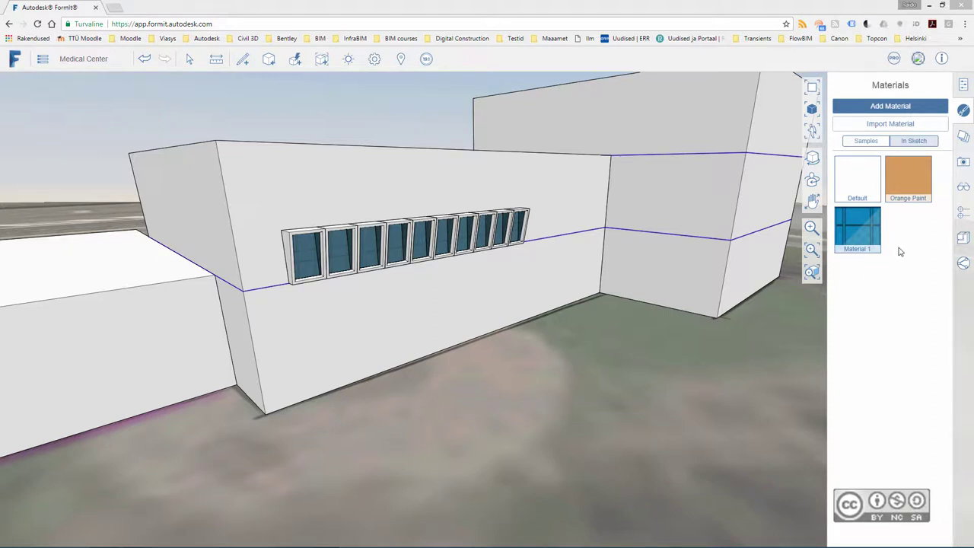
Step: Open the Visual Styles panel and show its Surfaces options
click(965, 189)
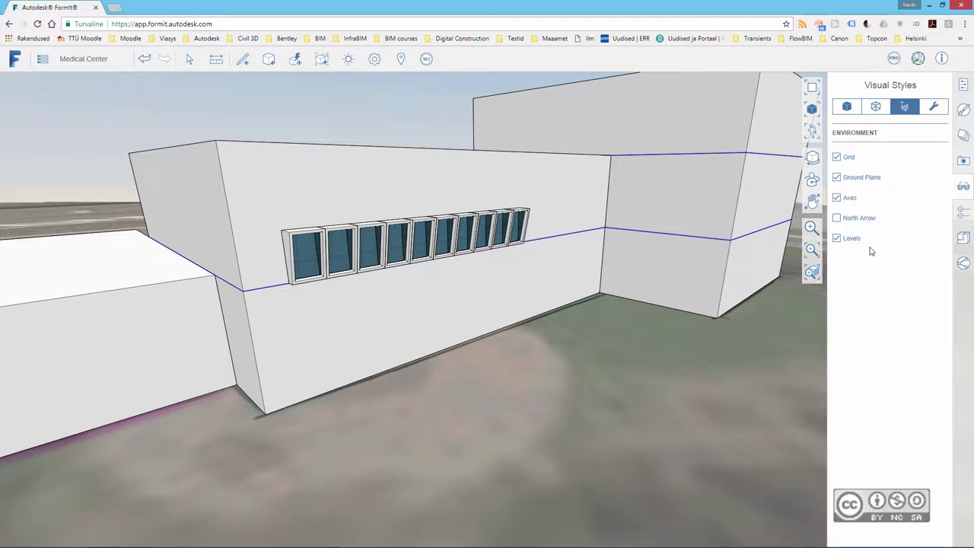
click(845, 108)
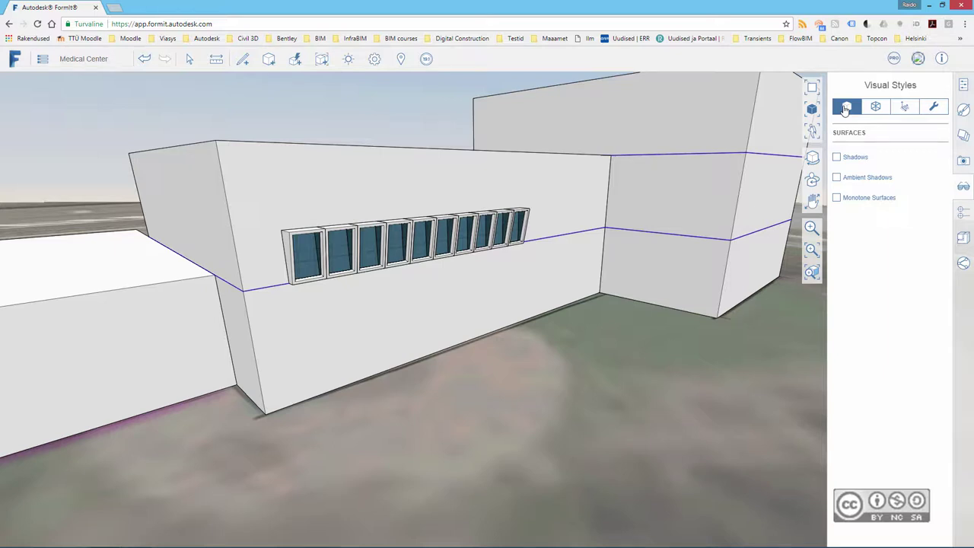
Step: Enable Shadows and Ambient Shadows, briefly trying Monotone Surfaces before switching it back off
click(837, 158)
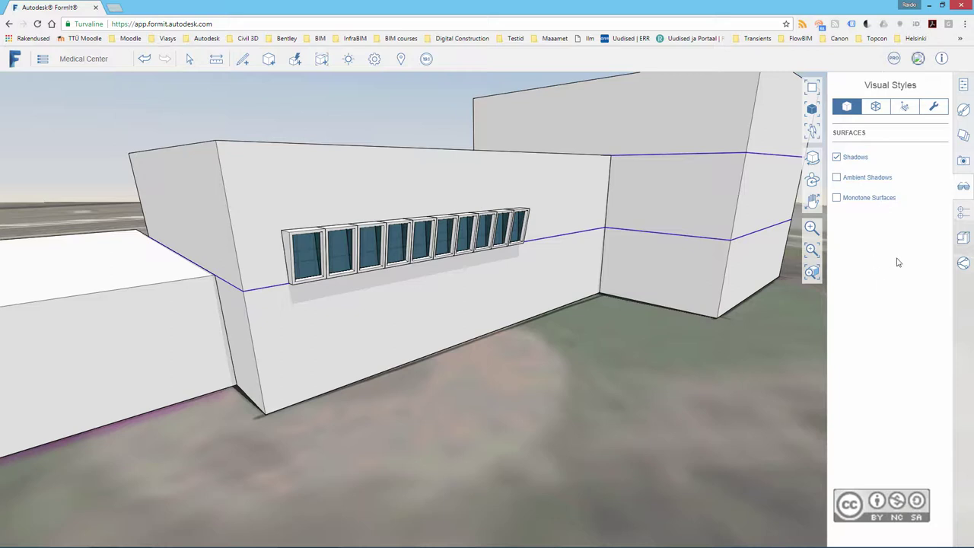
click(836, 177)
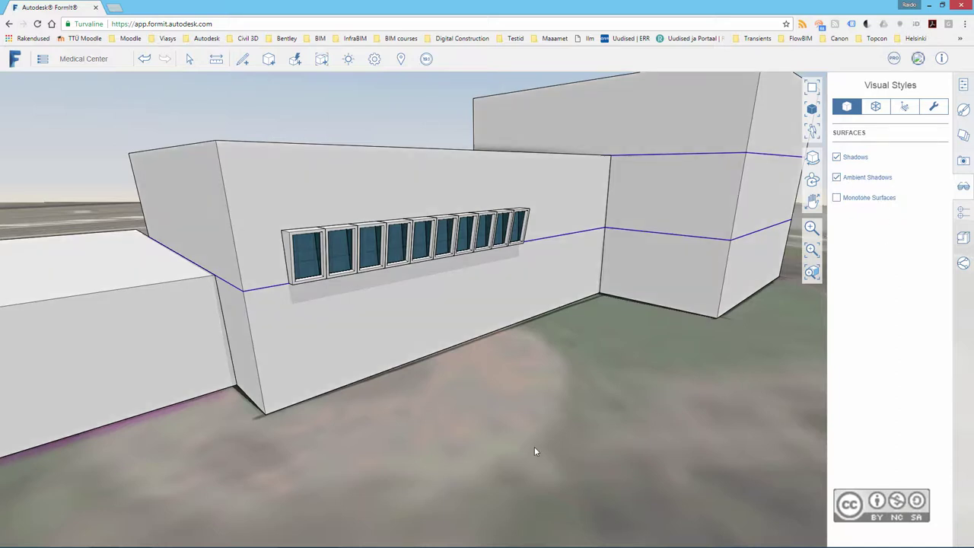
scroll(520, 389, down, 5)
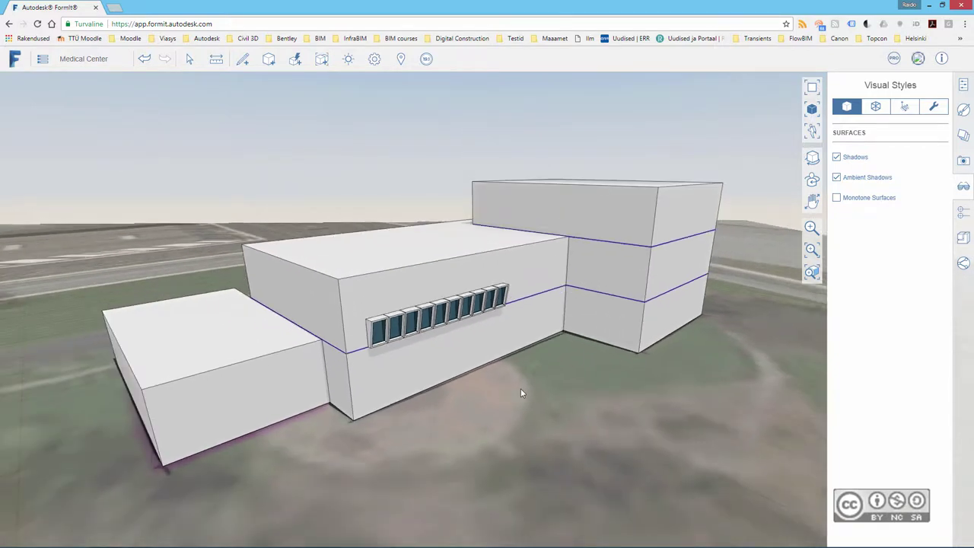
click(838, 199)
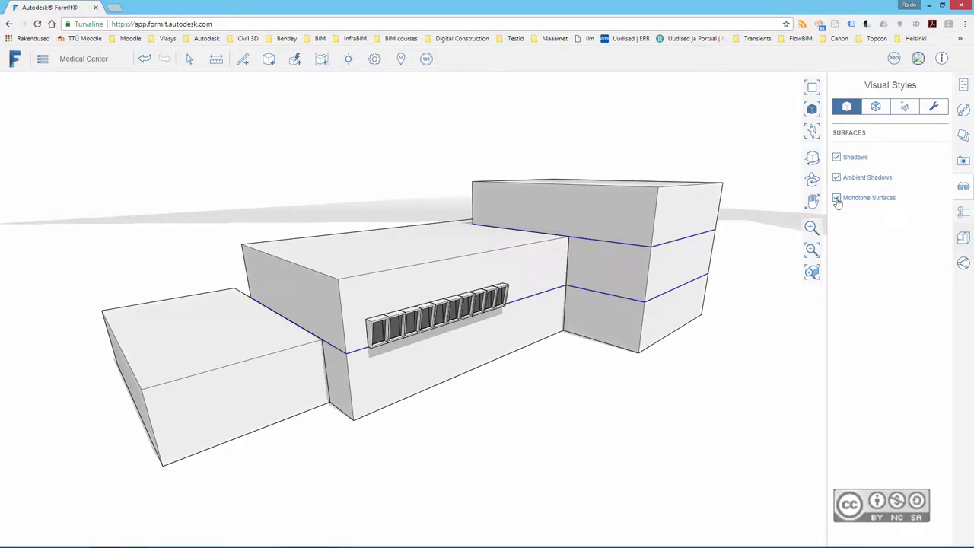
click(837, 199)
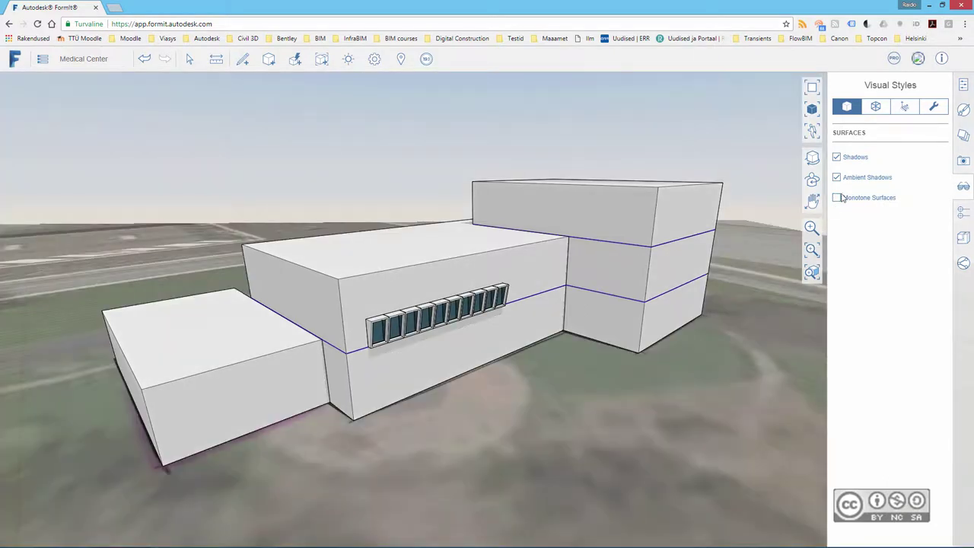
Step: Show the Edges options, toggle Edges, then try Thick and Sketchy edges and turn them off
click(876, 107)
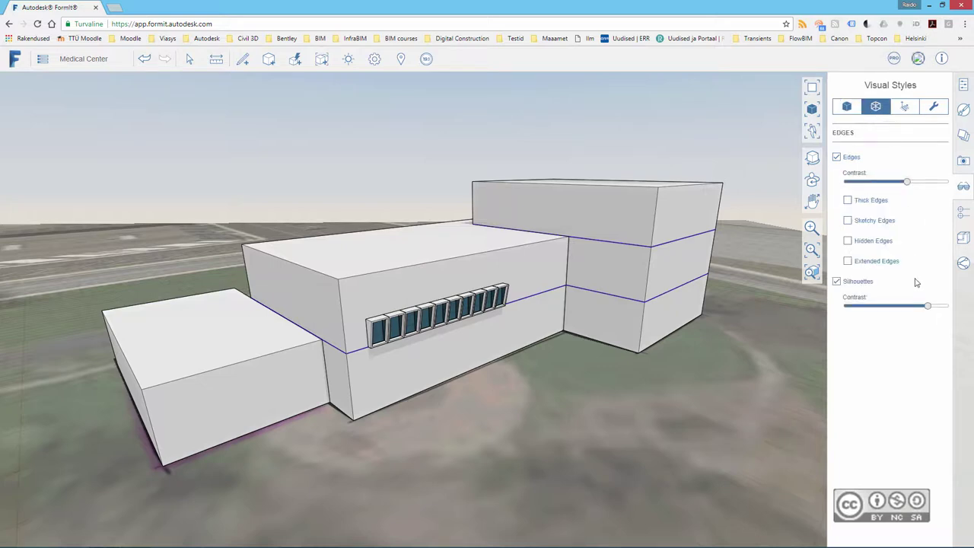
click(837, 157)
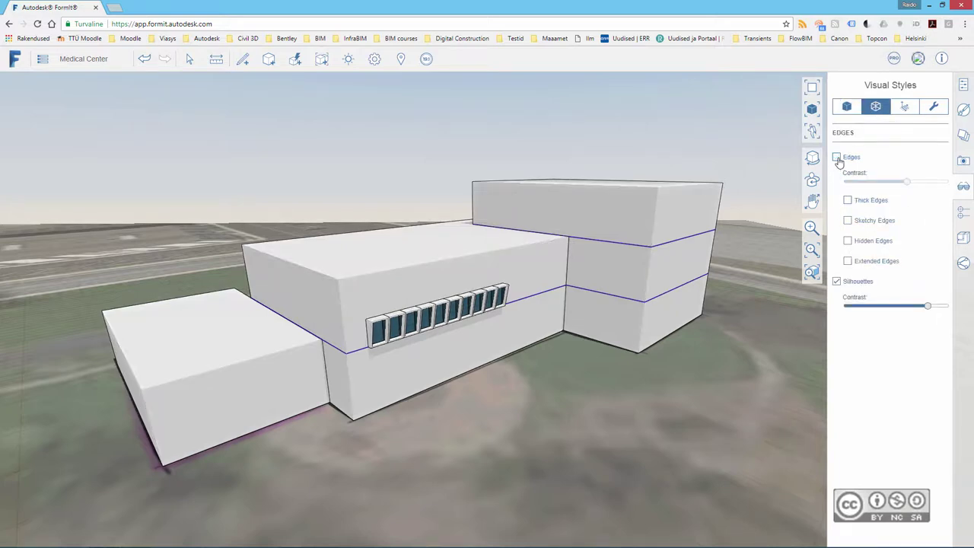
click(837, 157)
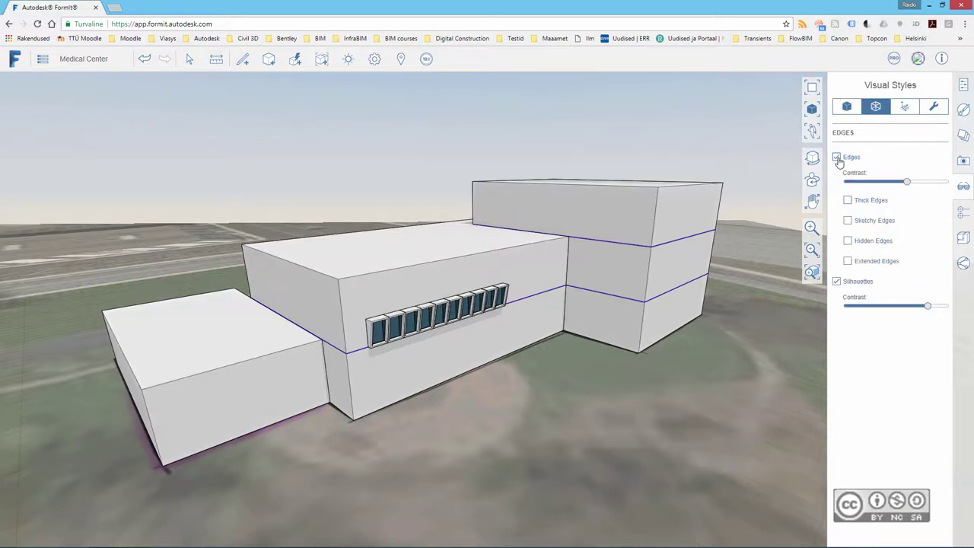
click(848, 202)
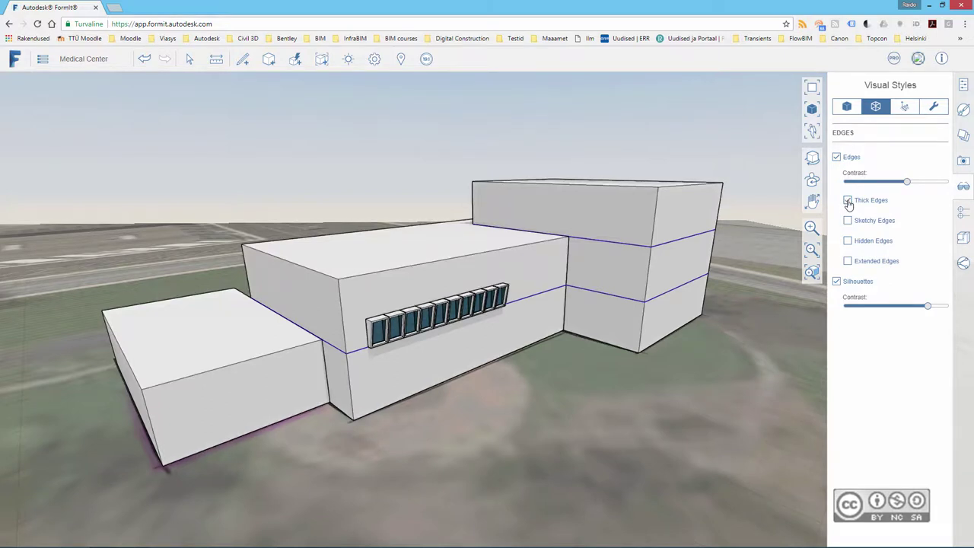
click(848, 221)
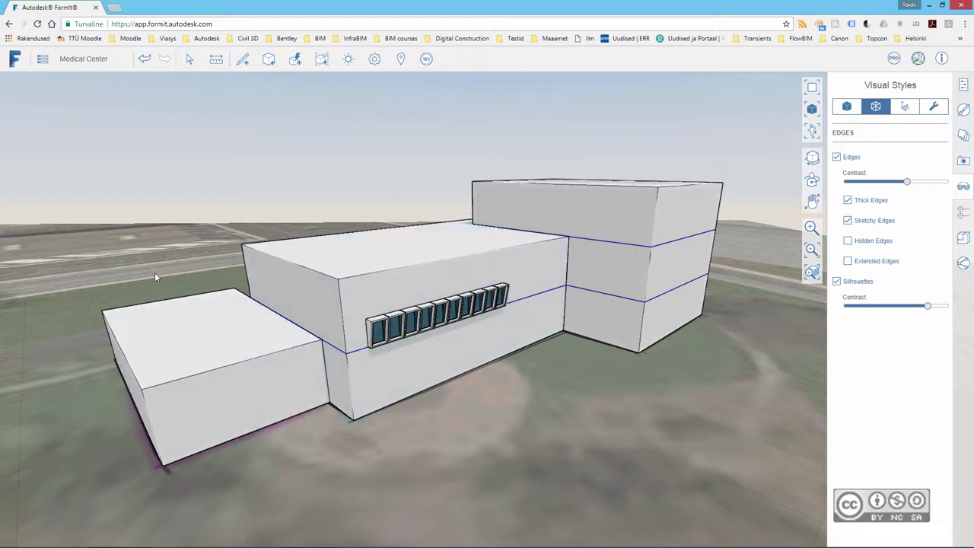
click(848, 220)
click(847, 200)
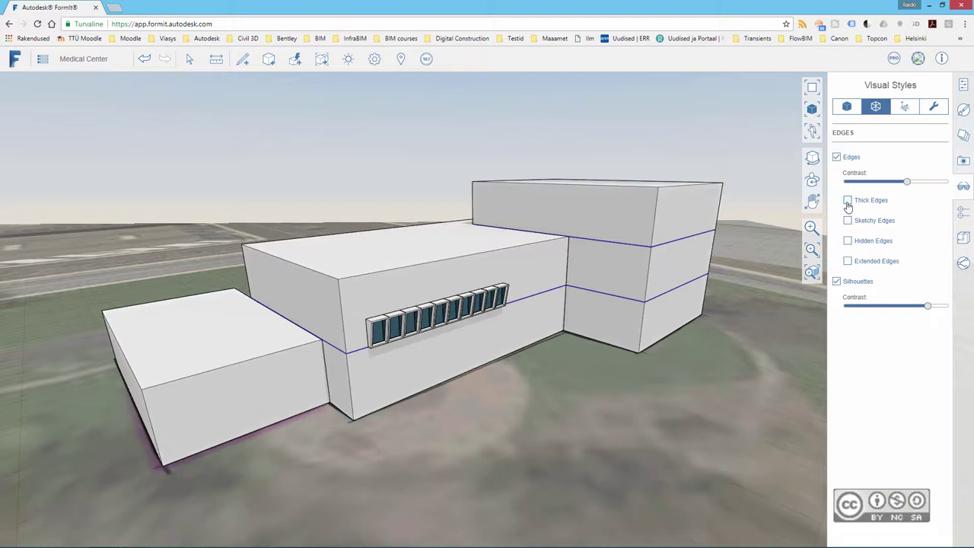
Step: Try Hidden, Extended and Sketchy Edges, leaving only Edges and Silhouettes on
click(848, 241)
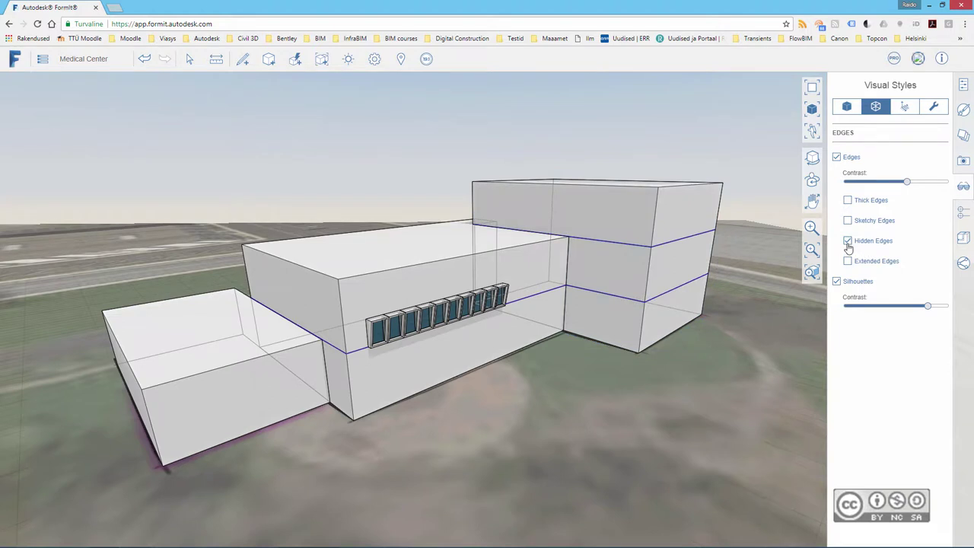
click(848, 242)
click(848, 261)
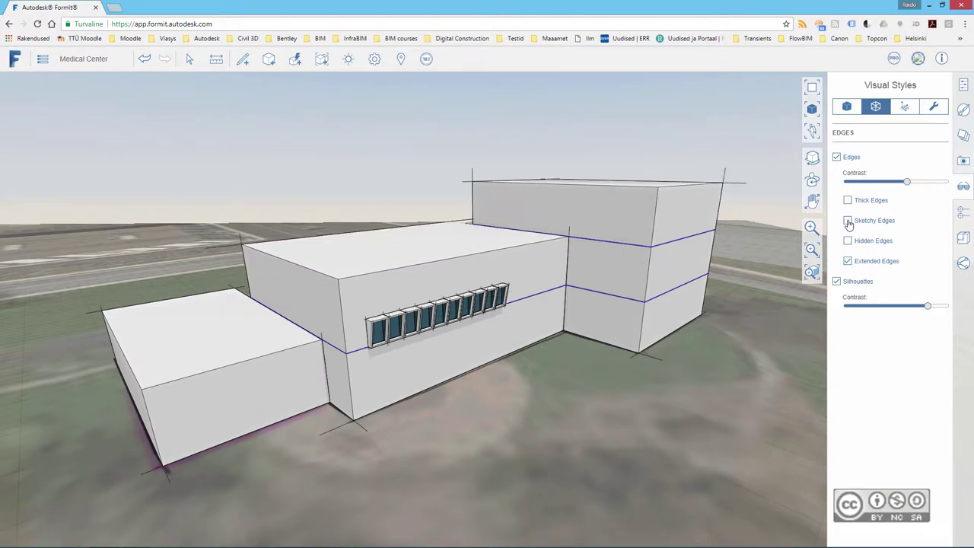
click(848, 221)
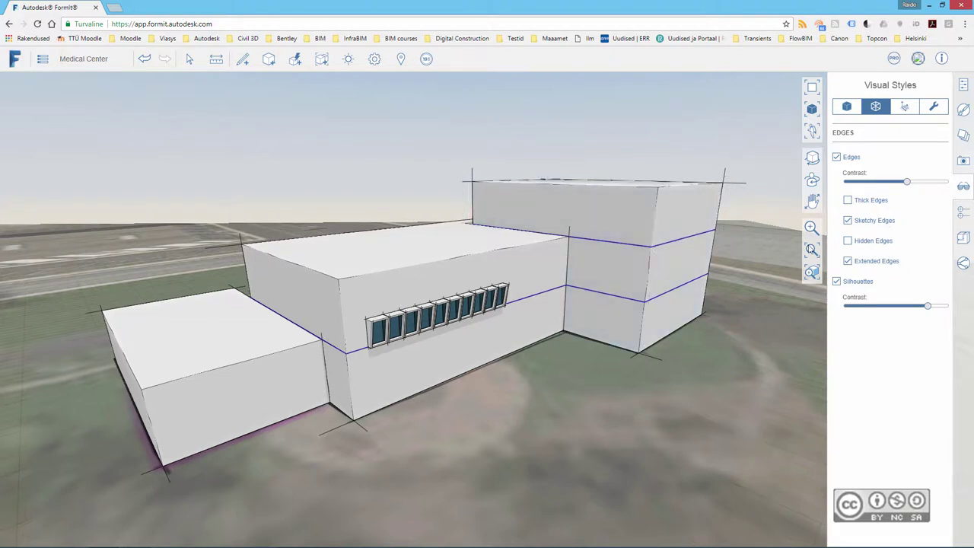
click(847, 221)
click(848, 261)
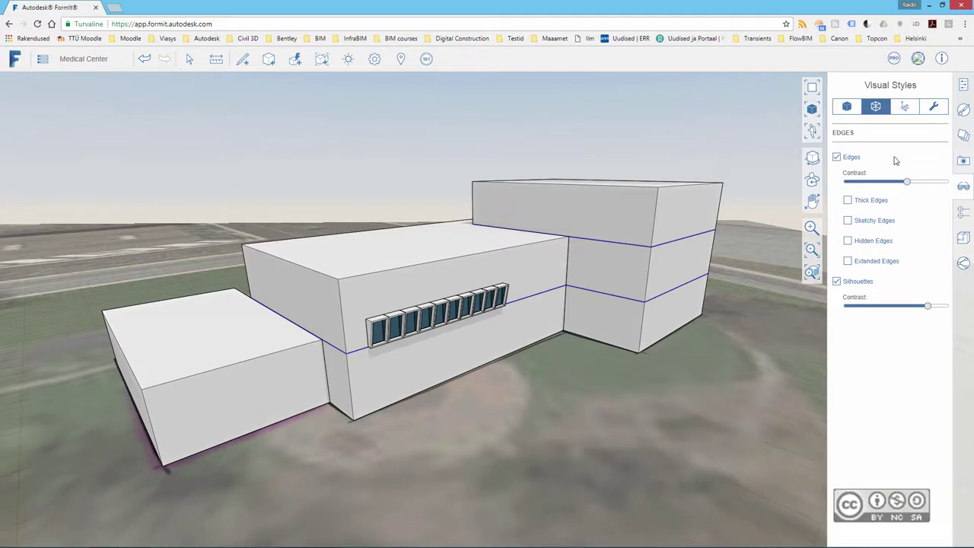
Step: In Environment options, toggle Levels, Grid and Ground Plane off and on, then try and hide North Arrow
click(906, 110)
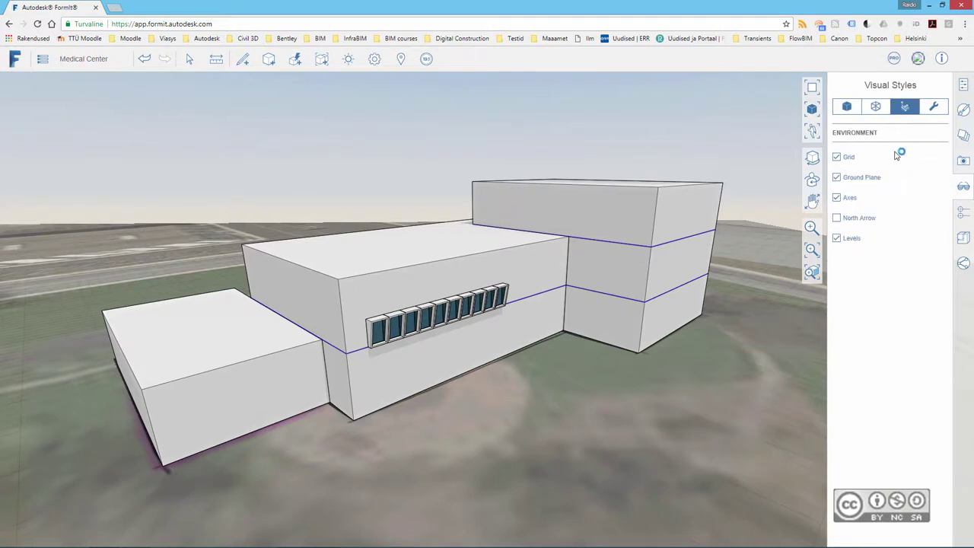
click(836, 238)
click(836, 238)
click(837, 157)
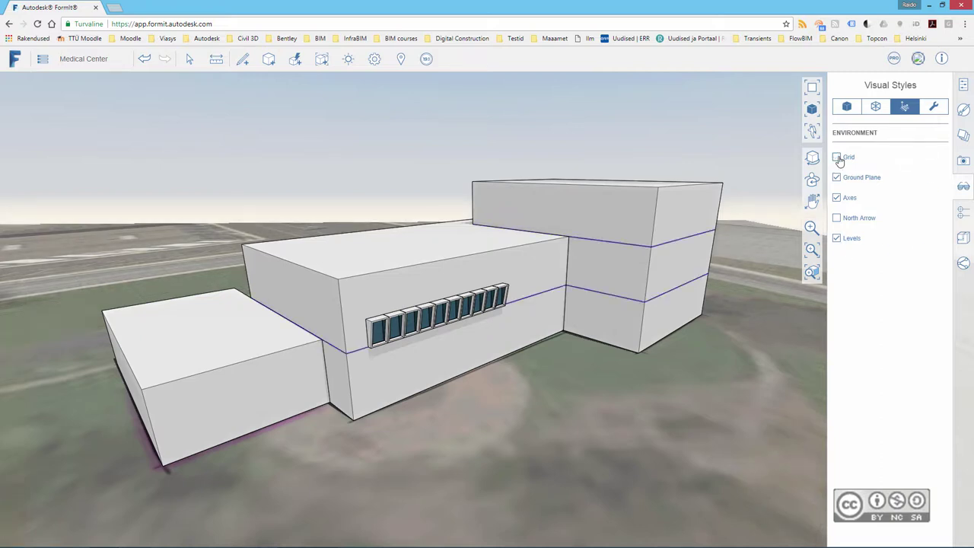
click(837, 158)
click(836, 179)
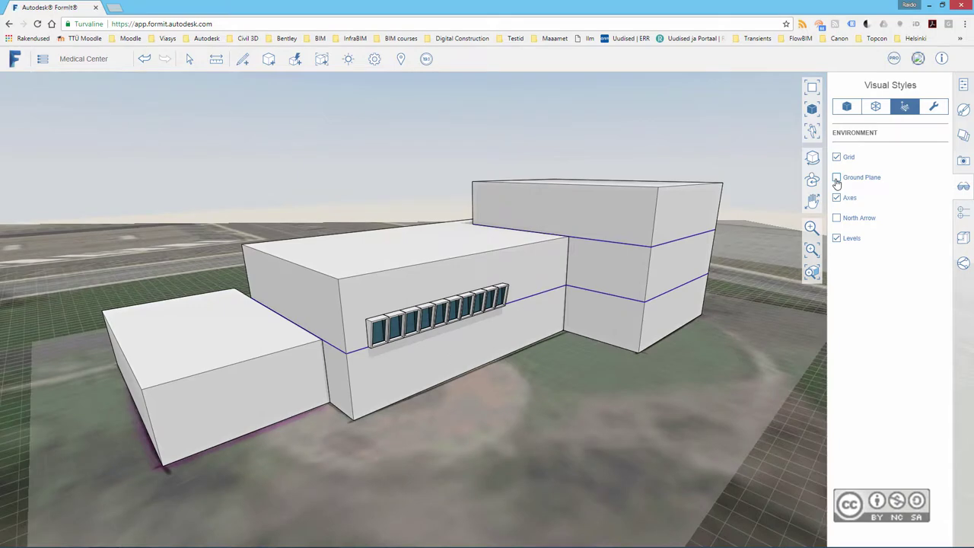
click(836, 179)
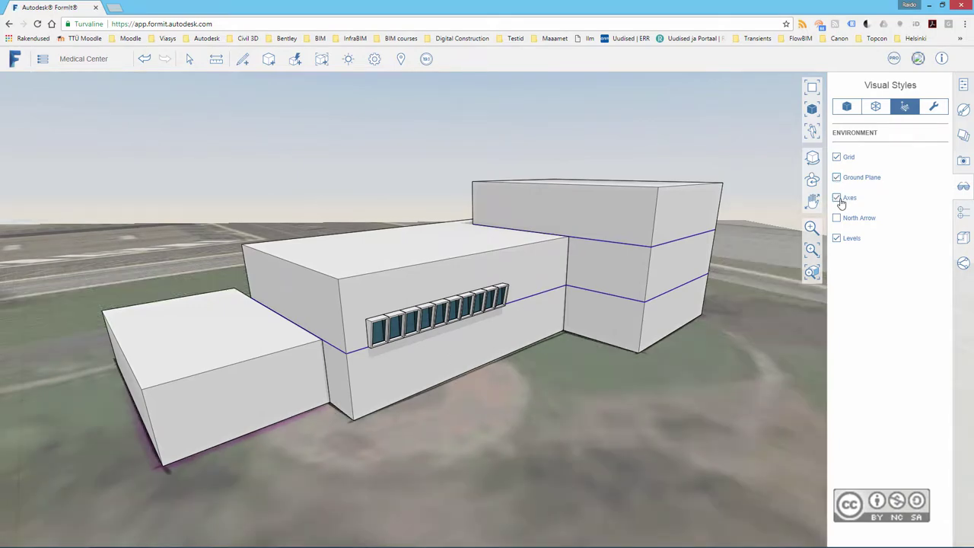
click(837, 218)
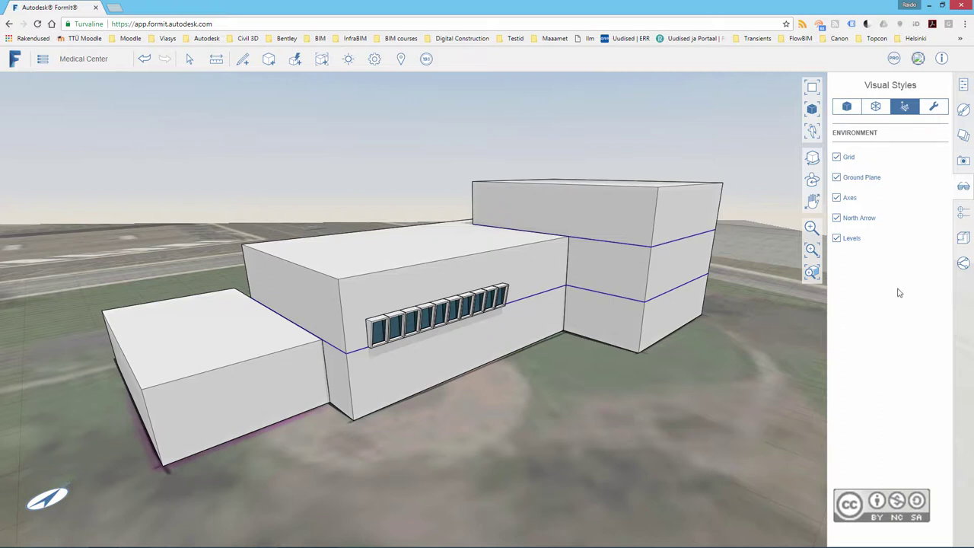
click(837, 219)
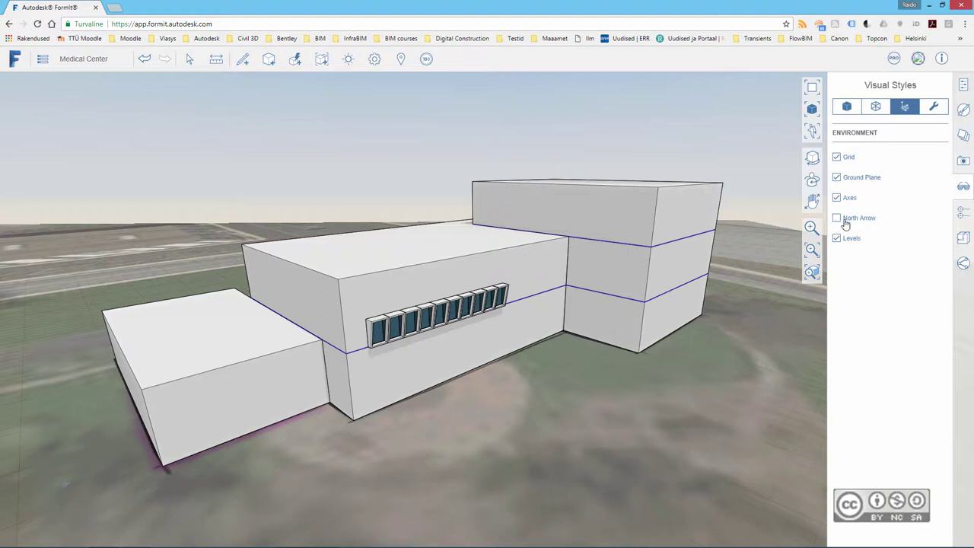
Step: Glance at the Model Diagnostics options, then go back to the Surfaces options
click(936, 108)
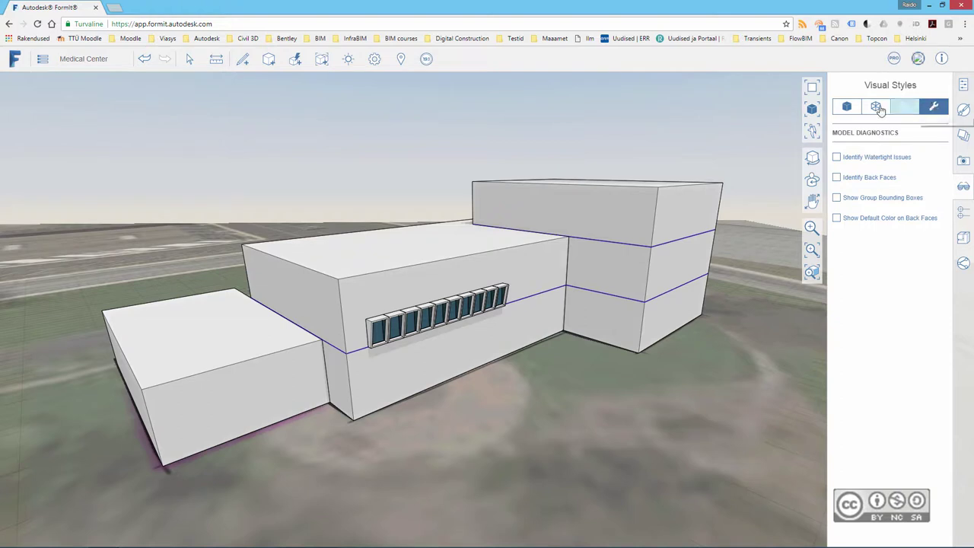
click(847, 107)
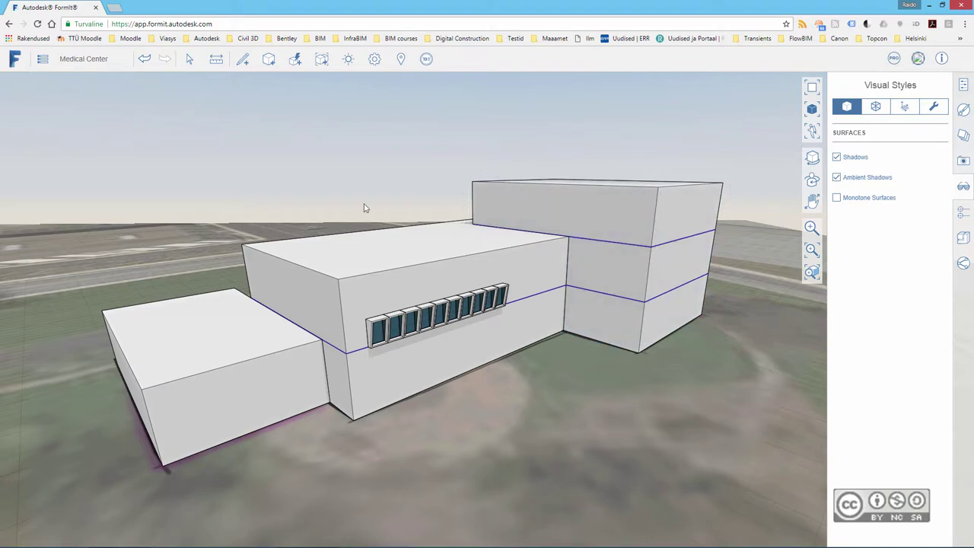
Step: Open Sun and Shadows and drag the date and time sliders toward Jul 7, 6:28 PM
click(350, 64)
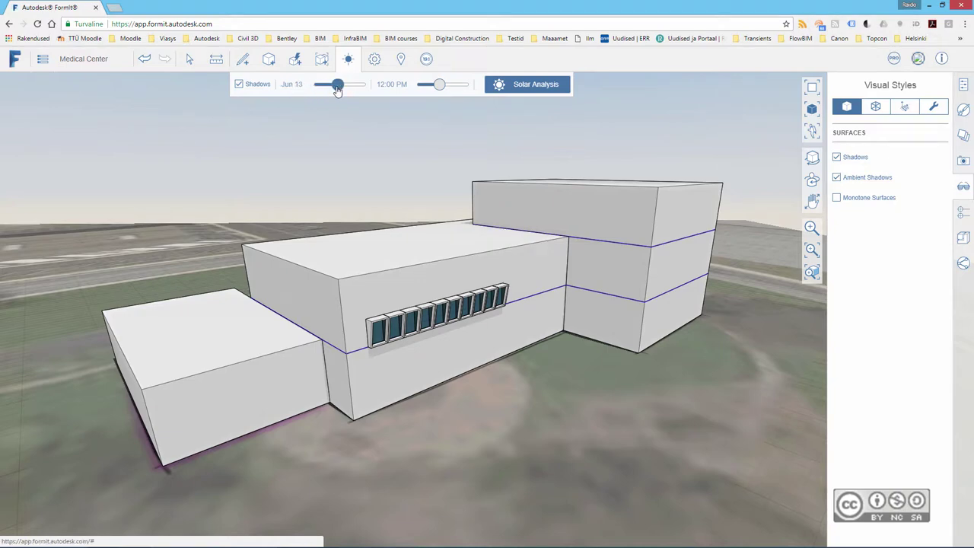
mouse_move(338, 84)
mouse_down()
mouse_move(319, 91)
mouse_move(353, 91)
mouse_up()
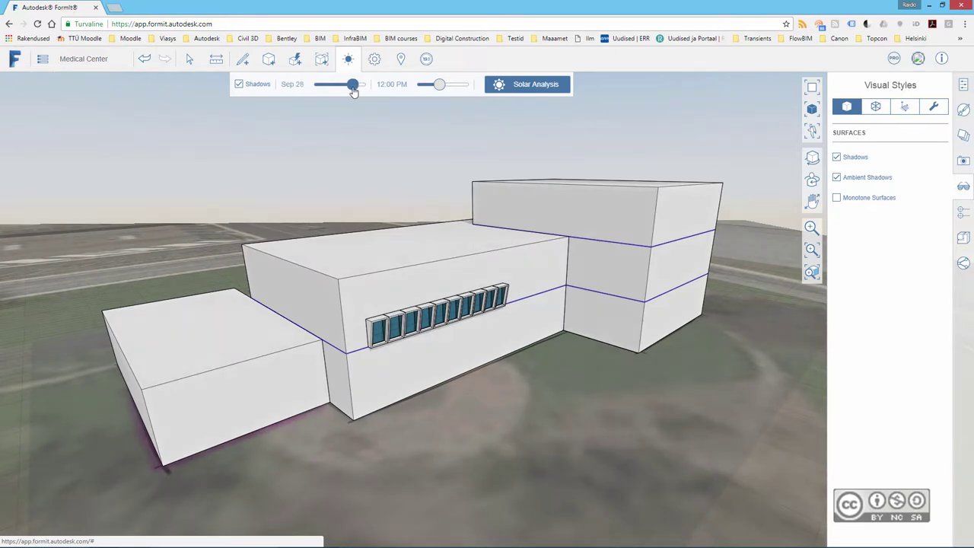
click(292, 86)
mouse_move(345, 178)
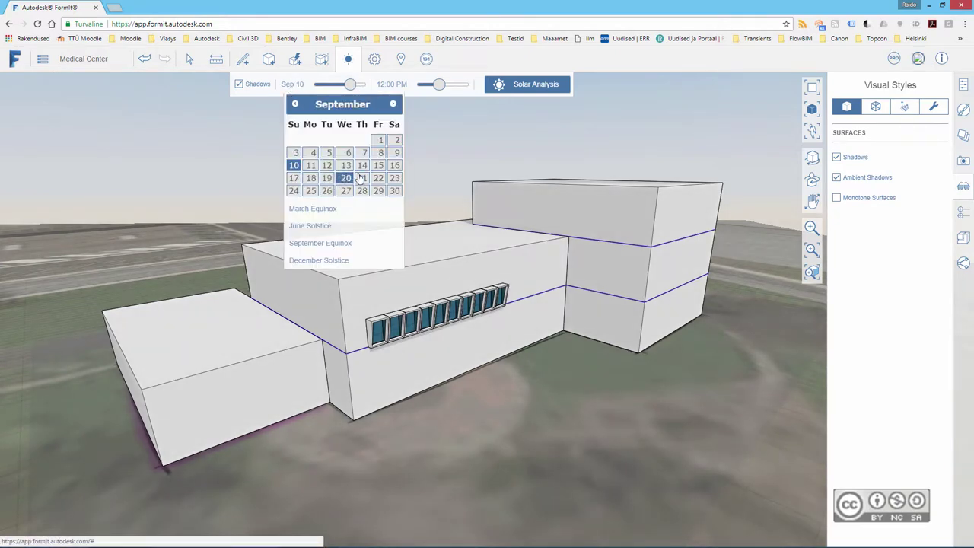
click(439, 85)
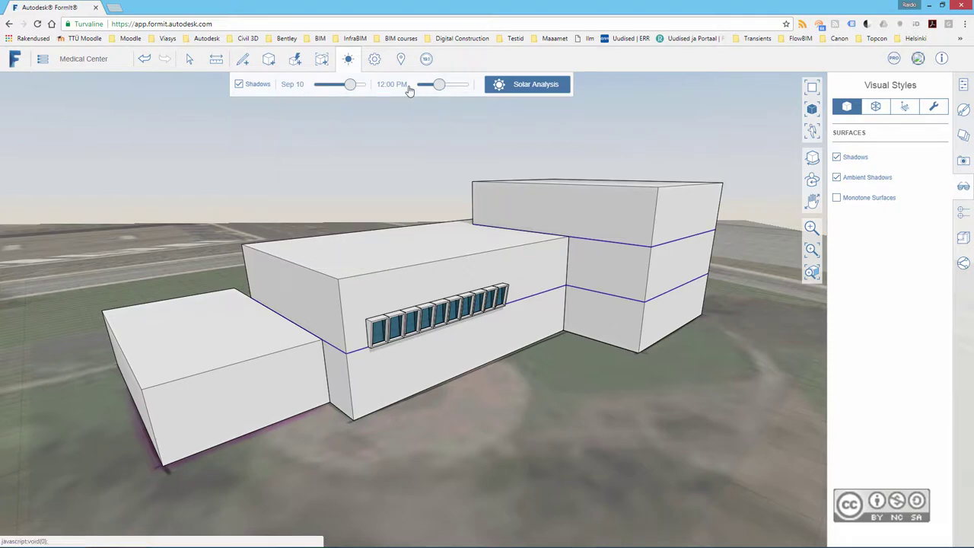
mouse_move(437, 85)
mouse_down()
mouse_move(417, 90)
mouse_move(465, 89)
mouse_up()
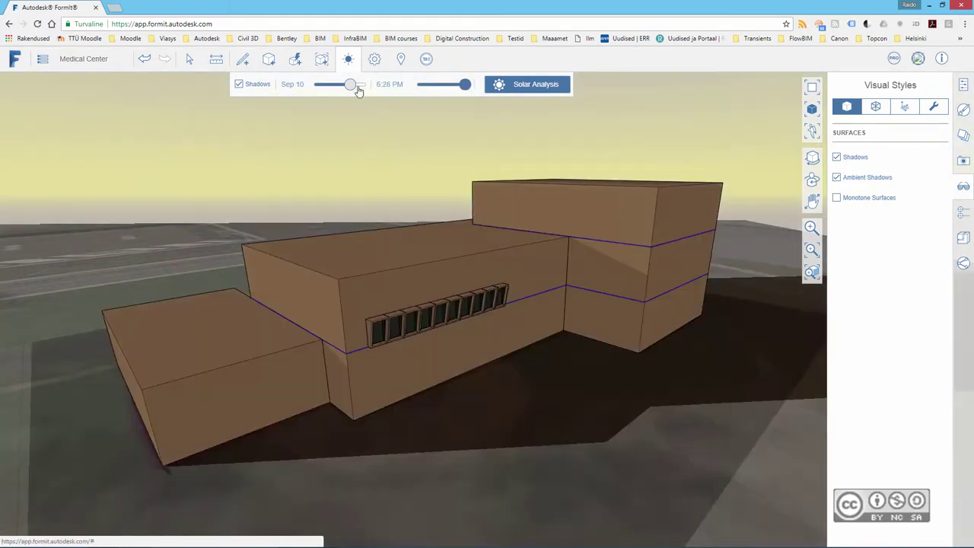
mouse_move(359, 91)
mouse_down()
mouse_move(327, 89)
mouse_move(346, 90)
mouse_up()
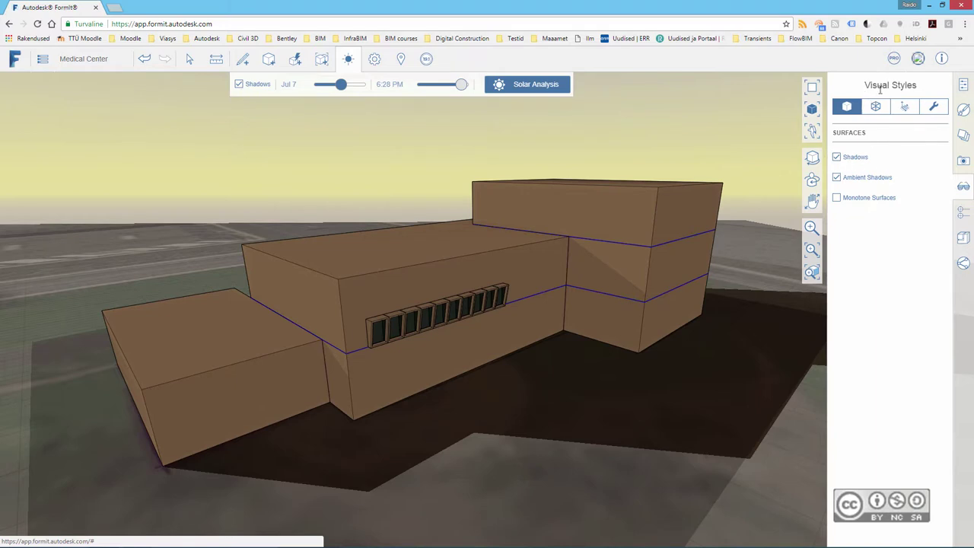
Step: Toggle cast shadows off and back on, then start moving the date to early August
click(239, 85)
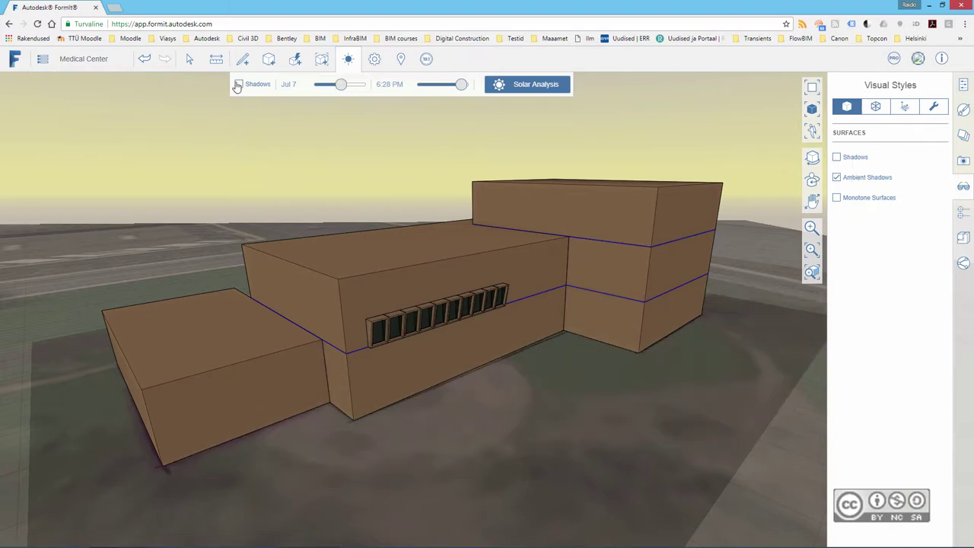
click(238, 85)
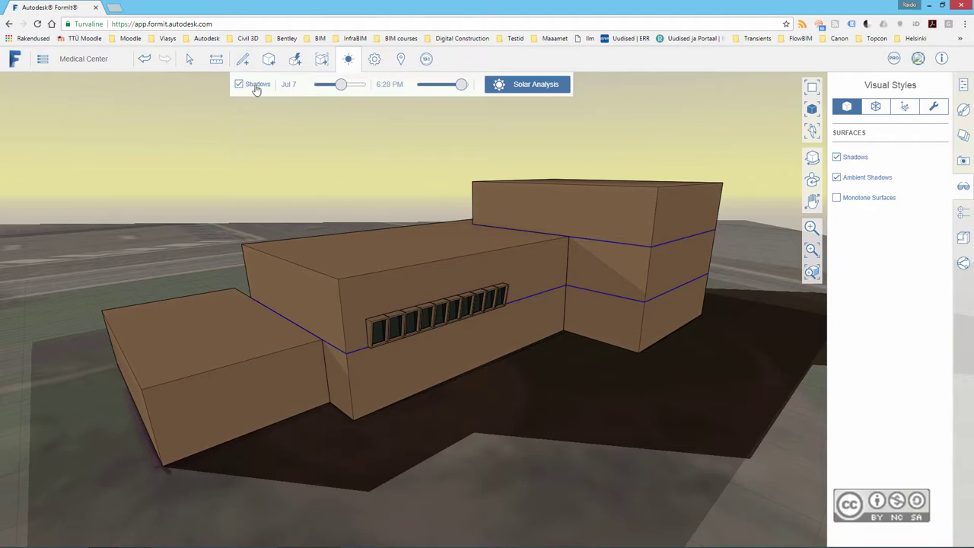
click(345, 85)
Step: Set the sun to Aug 3 mid-morning and close the sun settings
drag(461, 85, 432, 89)
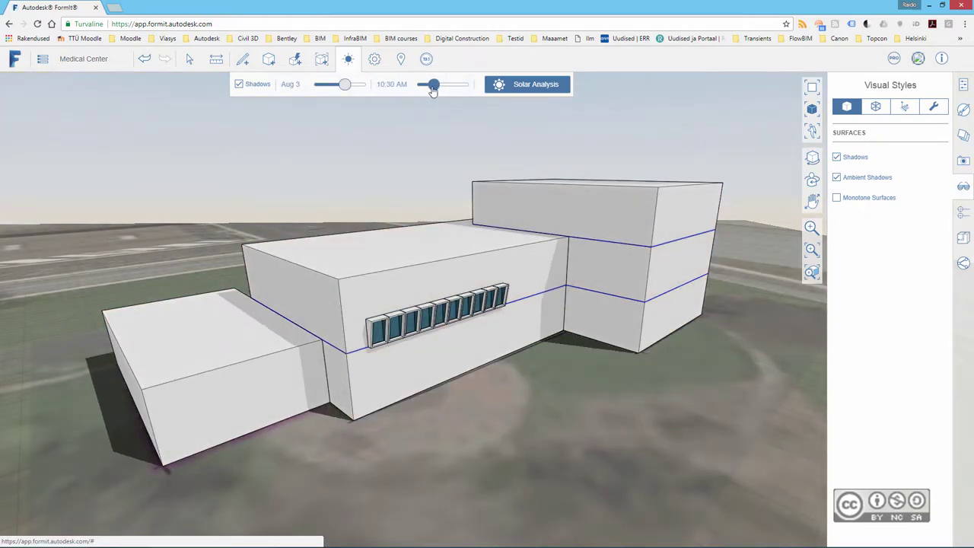
click(289, 175)
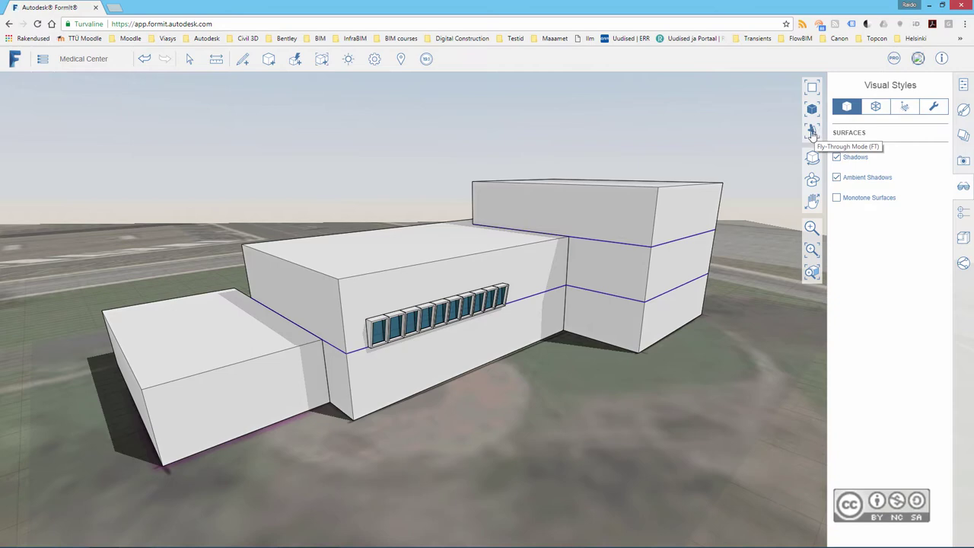
Step: Enter Fly-Through mode and walk forward and left toward the Medical Center's windowed wall
click(812, 133)
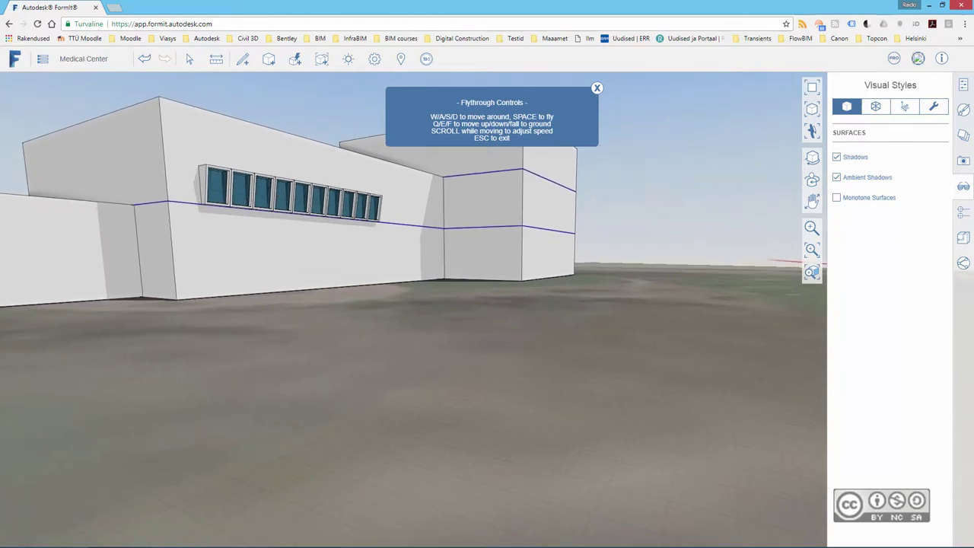
key(w)
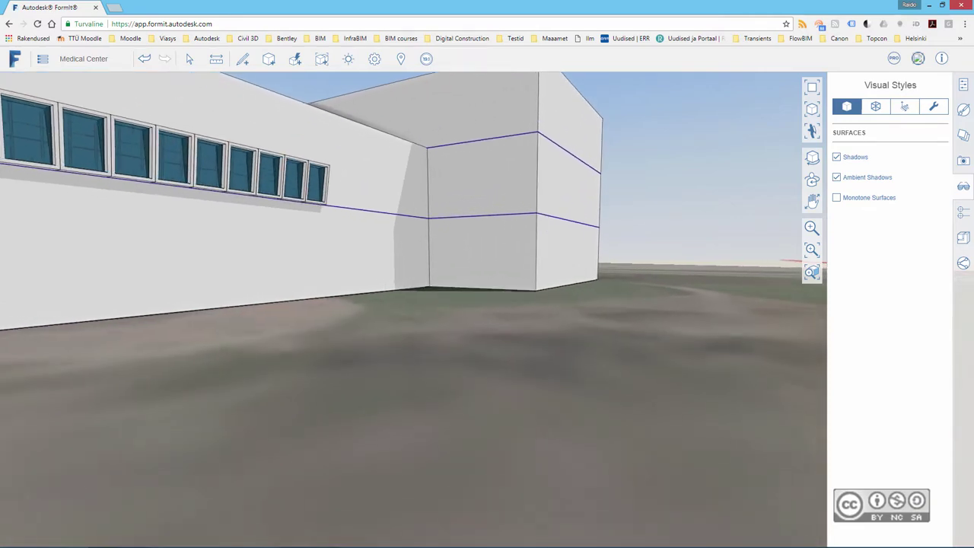
key(a)
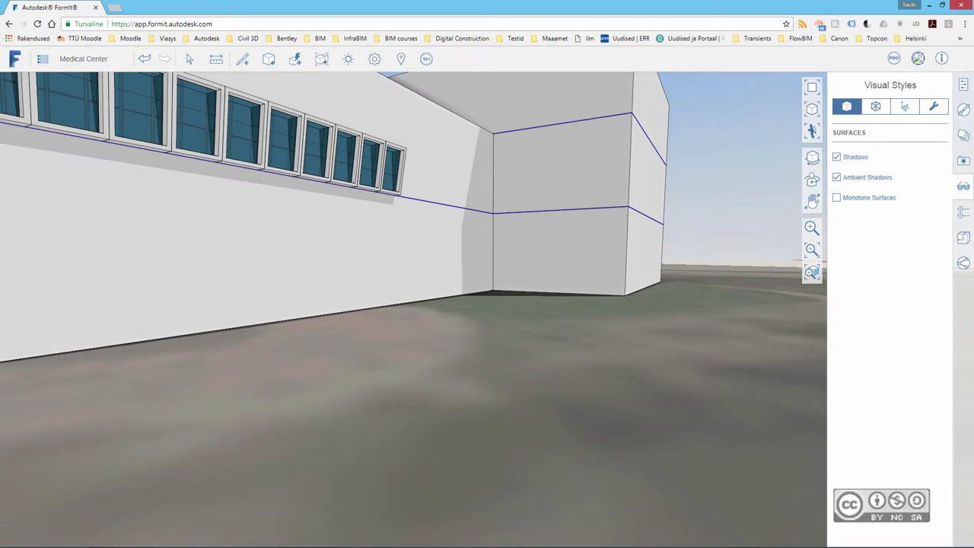
Step: Step right, back away, then walk forward through the windowed wall into the building
key(d)
key(s)
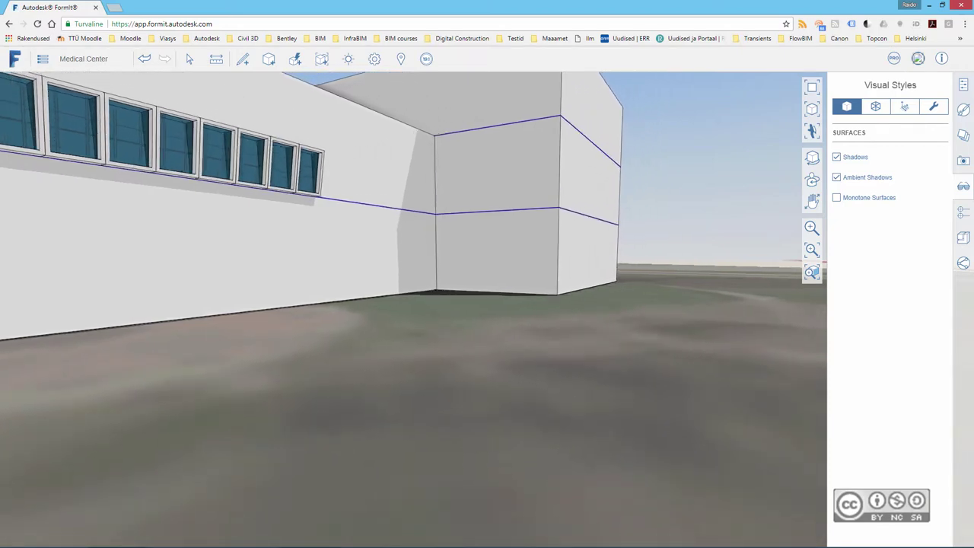
key(w)
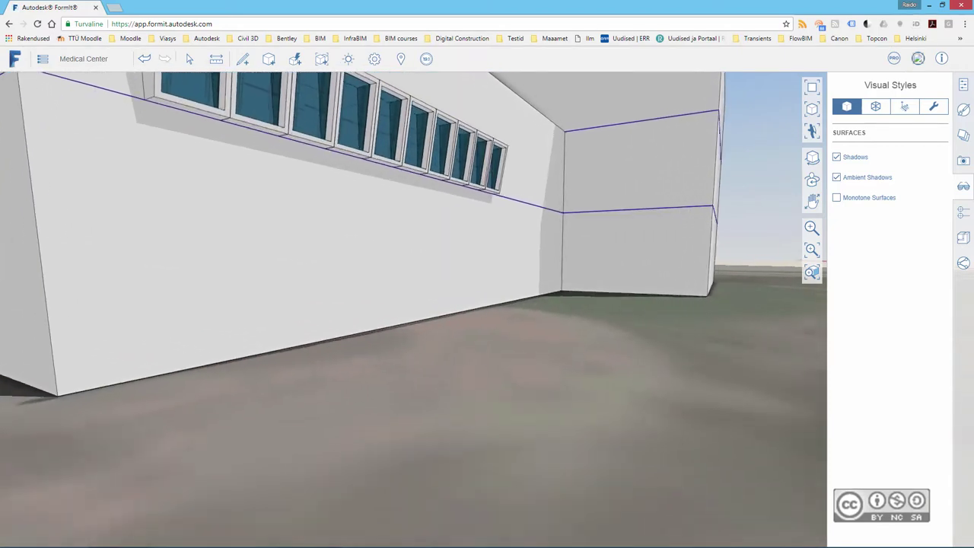
key(w)
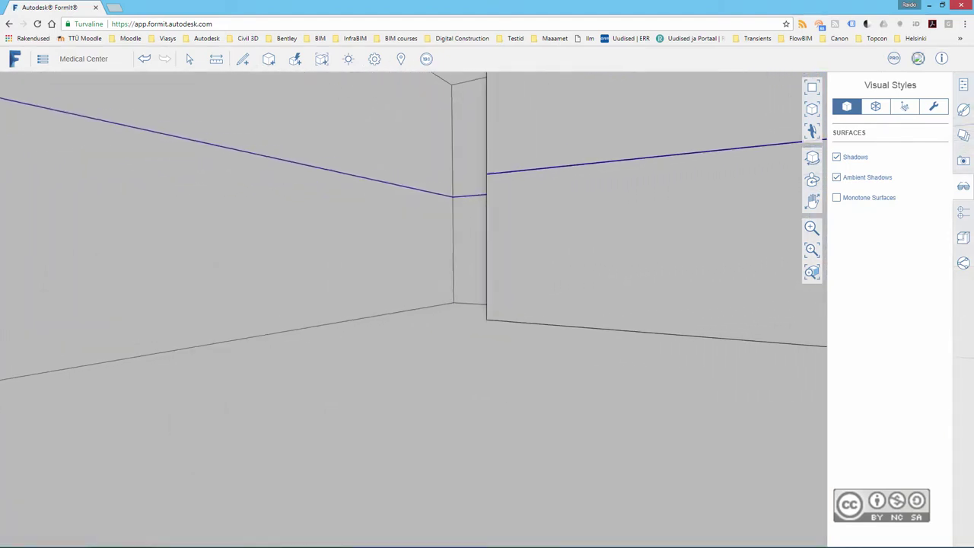
Step: Turn to look around the interior walls, then back out of the building
key(Left)
key(Left)
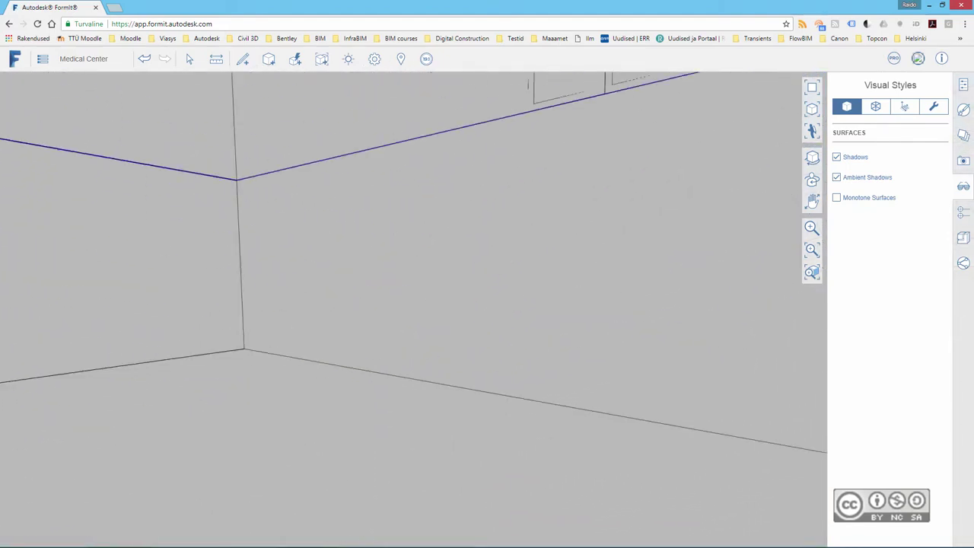
key(Left)
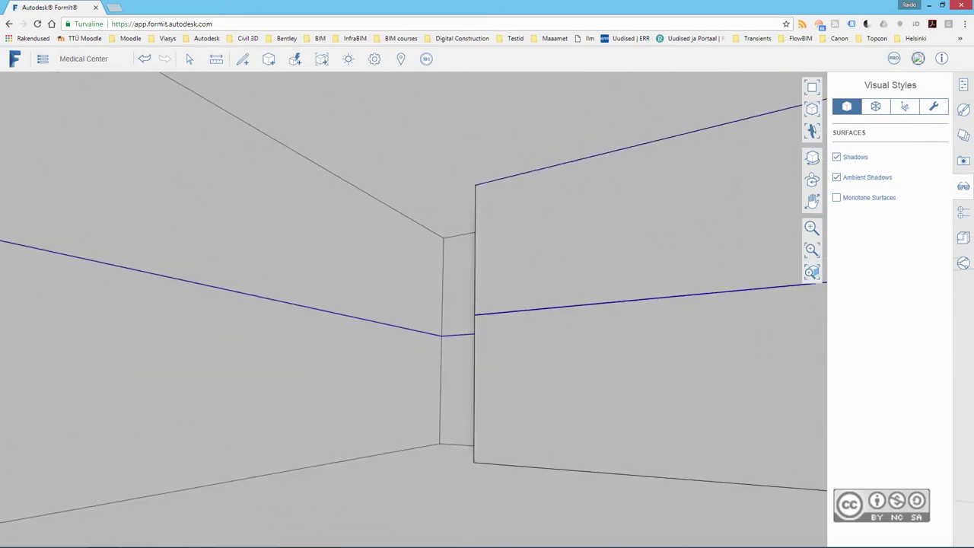
key(Up)
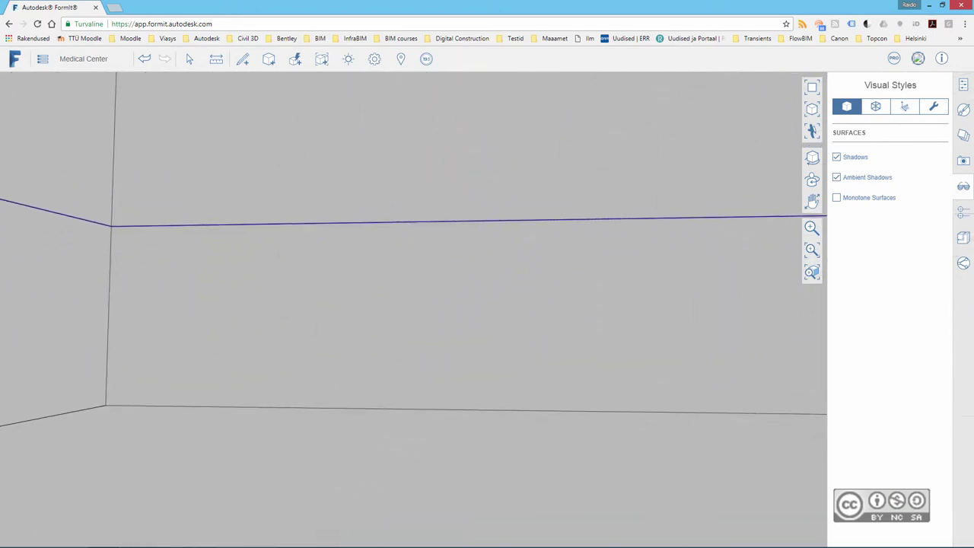
key(Left)
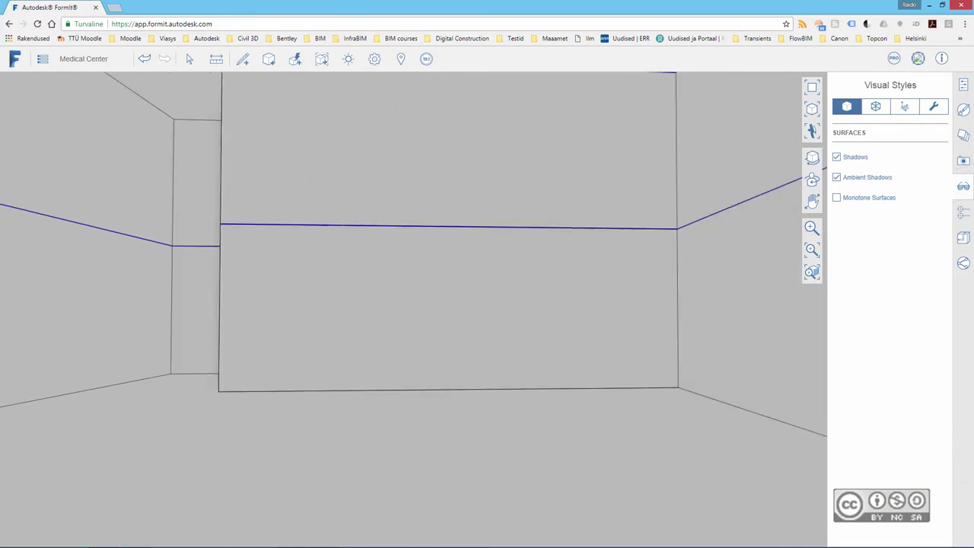
key(Left)
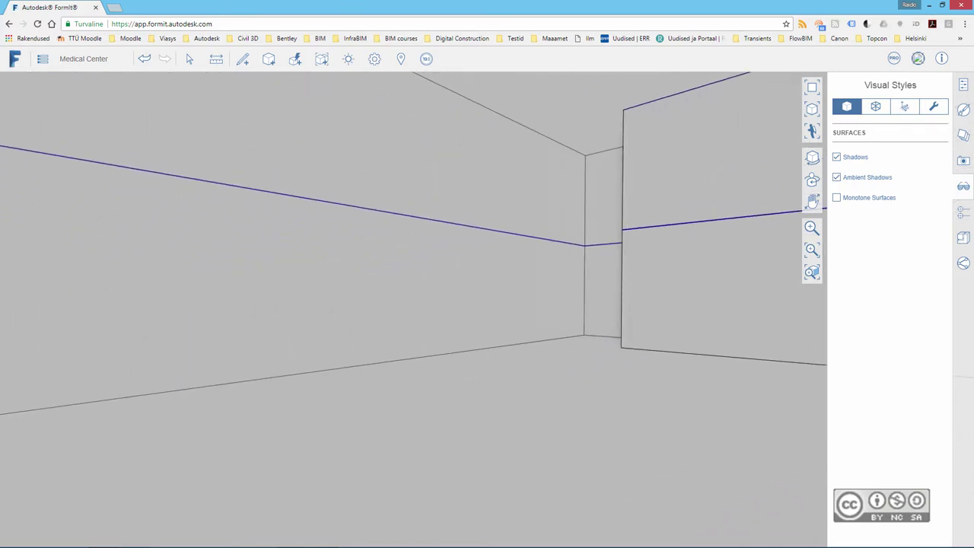
key(Down)
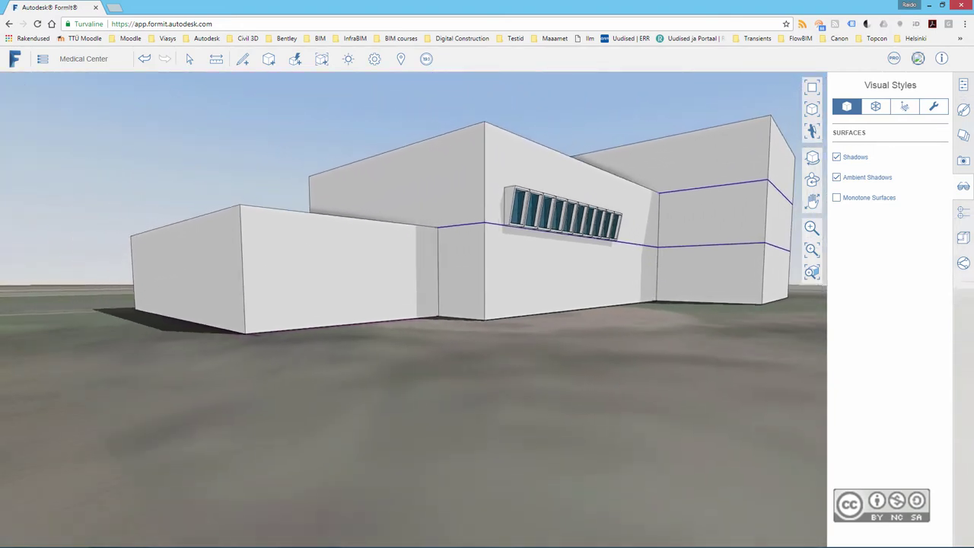
Step: Turn right along the front, pull back, then edge closer to frame both wings
key(Right)
key(Down)
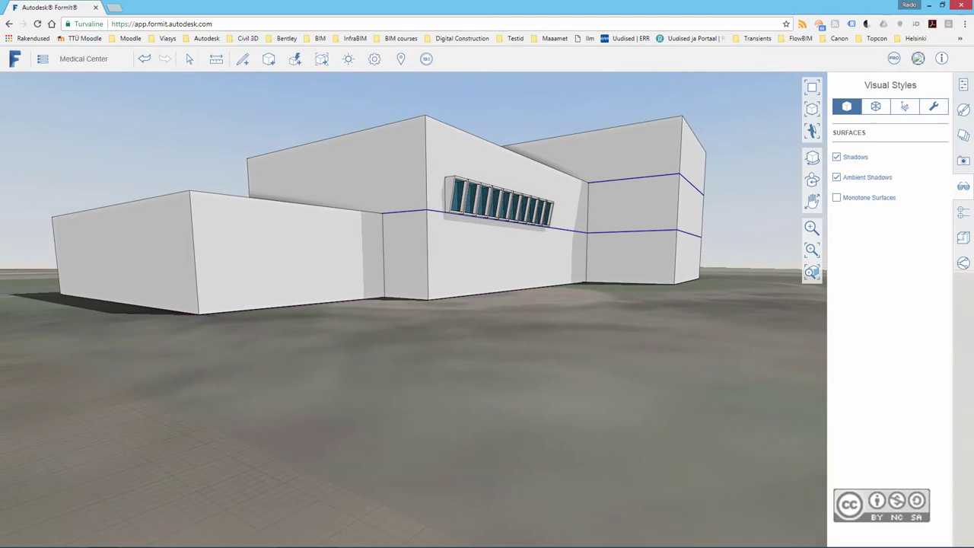
key(Up)
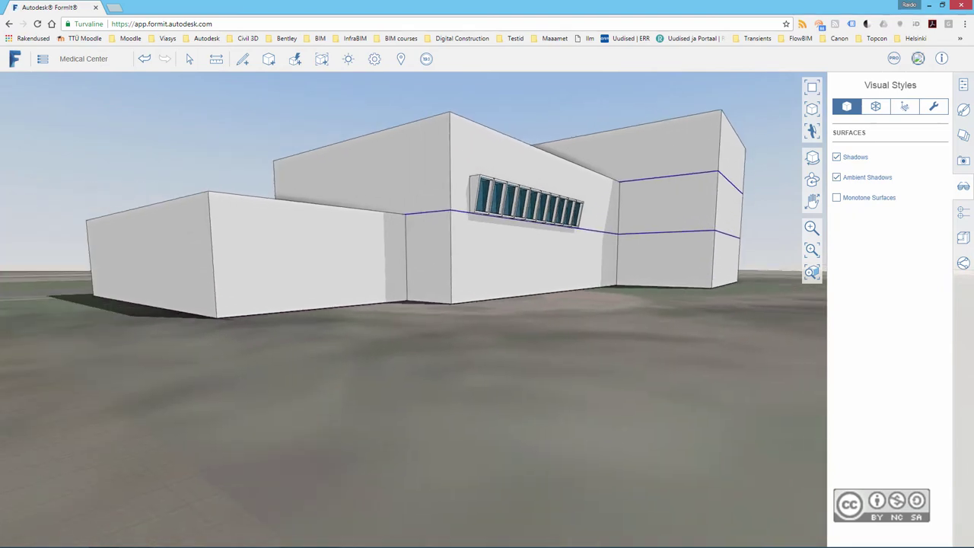